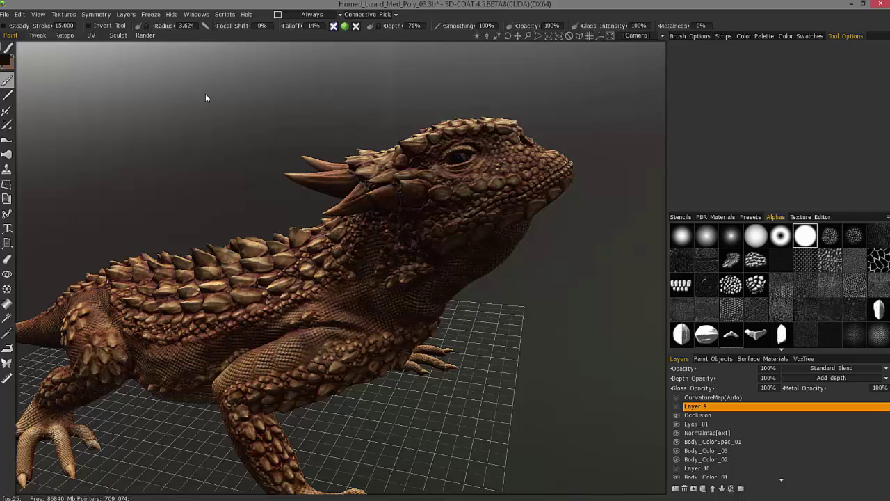
left_click(64, 14)
mouse_move(68, 95)
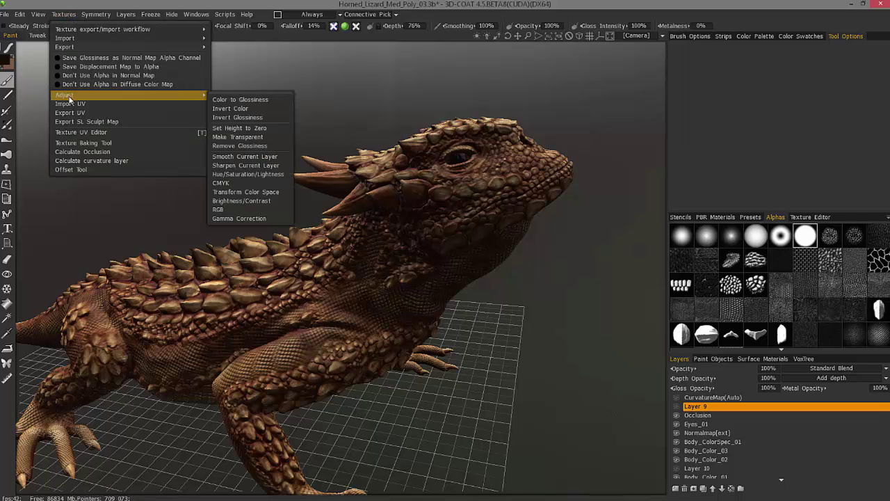
left_click(238, 165)
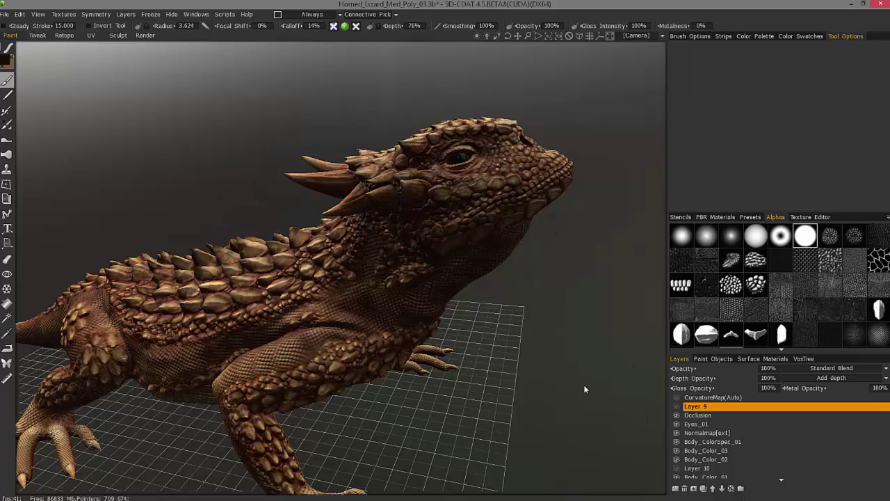
Step: Make Layer 9 visible and bring the lizard's head into close view
left_click(677, 407)
left_click_drag(560, 274, 528, 260)
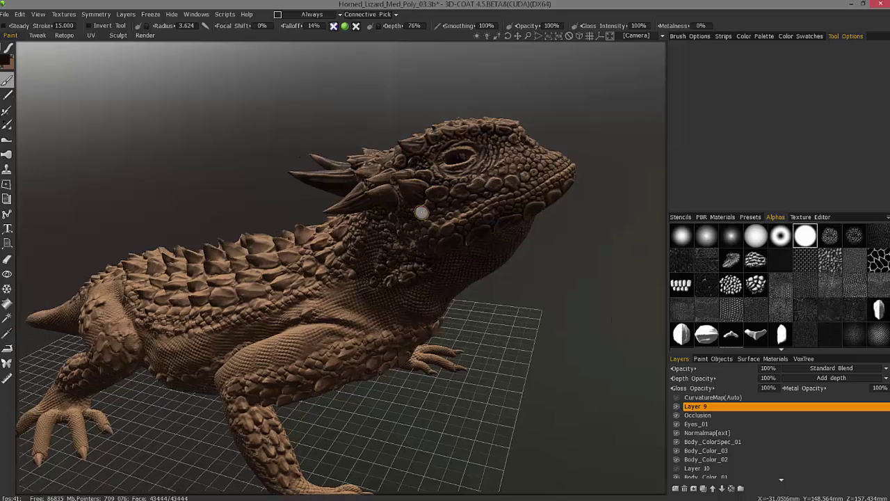
left_click_drag(421, 212, 536, 236, "alt")
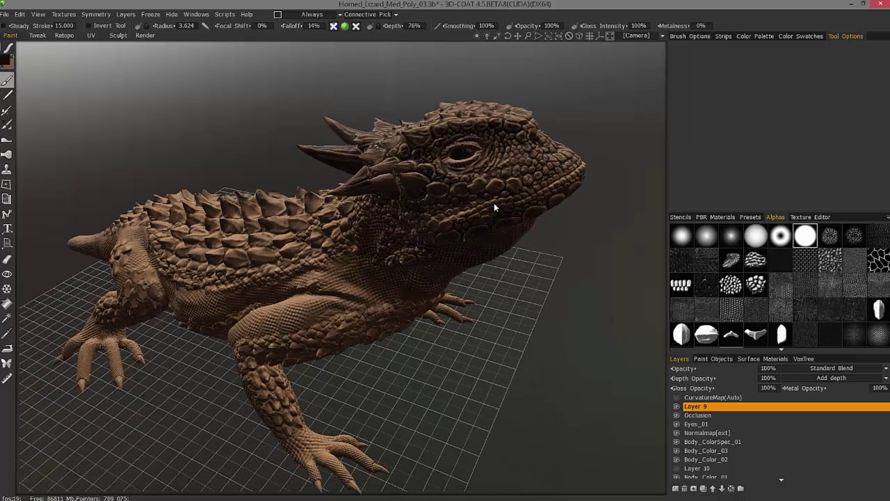
mouse_move(471, 188)
left_mouse_down()
mouse_move(434, 184)
mouse_move(477, 239)
mouse_move(408, 205)
mouse_move(459, 282)
mouse_move(439, 281)
mouse_move(482, 292)
mouse_move(537, 288)
mouse_move(500, 290)
left_mouse_up()
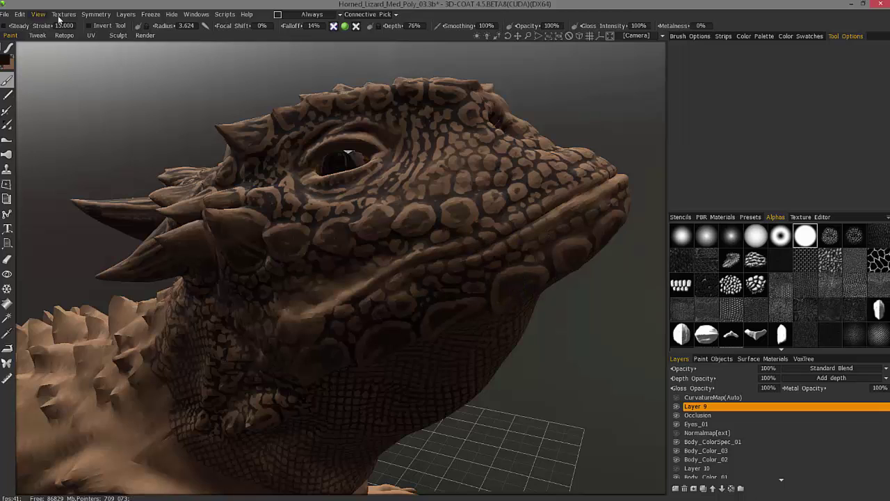
Step: Start smoothing Layer 9 with a repeat count of 1 and the preview enabled, keeping the dialog clear of the head
left_click(63, 14)
mouse_move(81, 95)
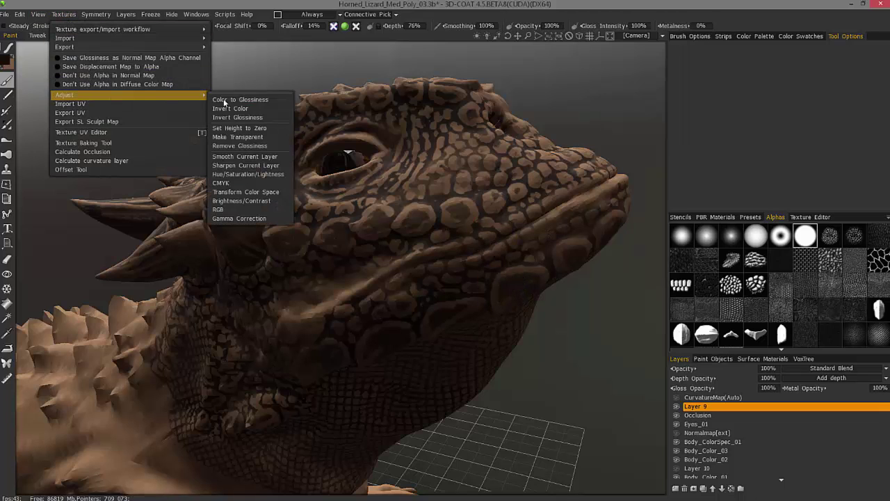
left_click(240, 156)
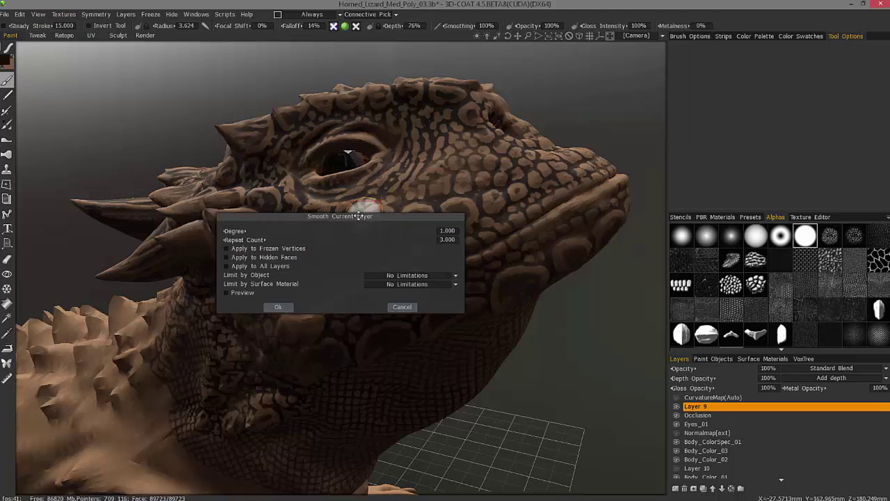
left_click_drag(521, 198, 549, 66)
left_click(648, 89)
type("1")
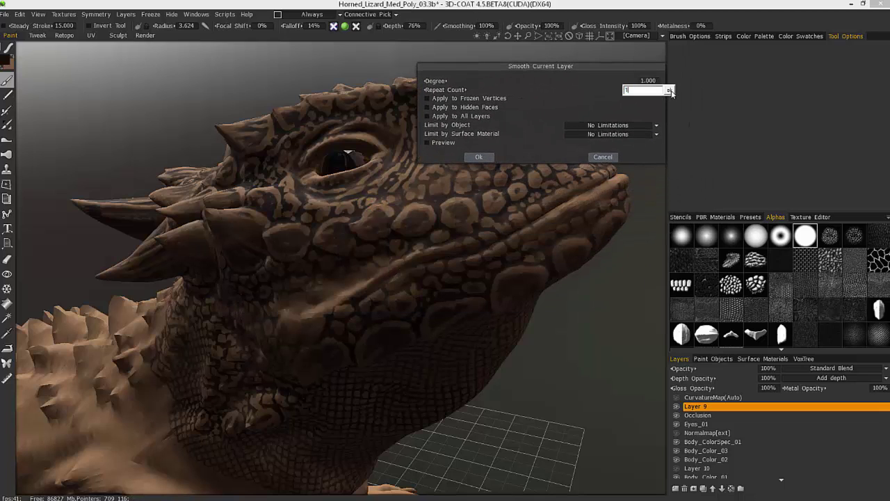
left_click(668, 90)
left_click(428, 142)
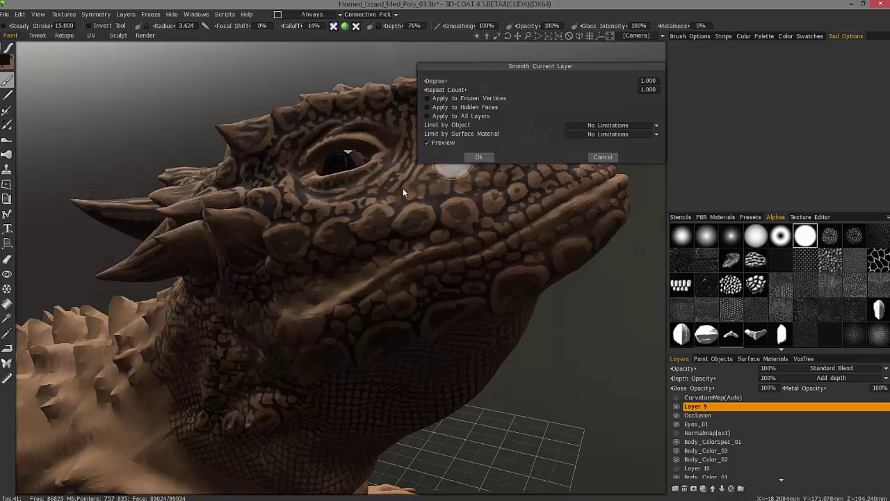
Step: Set the smoothing repeat count to 3 and compare the head with the preview off and on
left_click(648, 89)
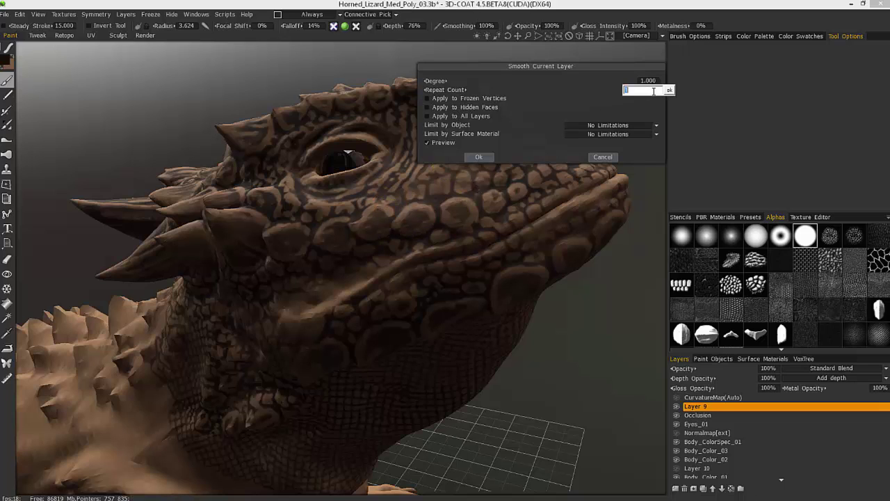
left_click(591, 76)
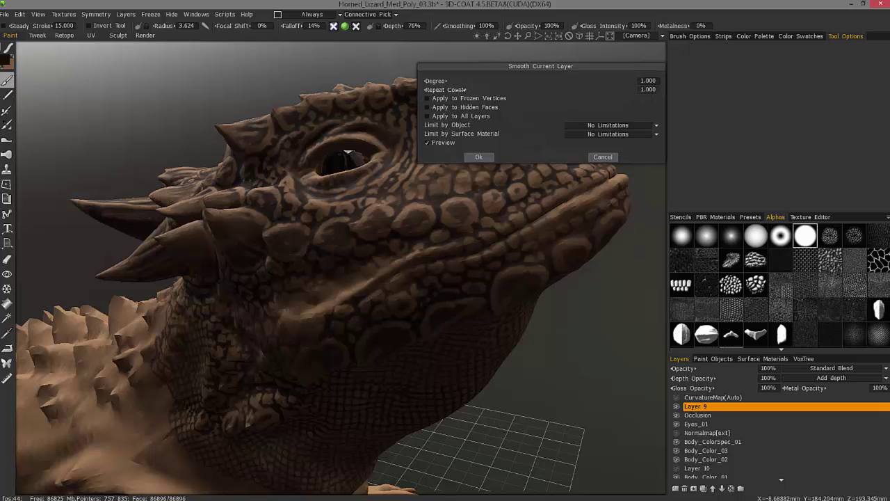
left_click(648, 90)
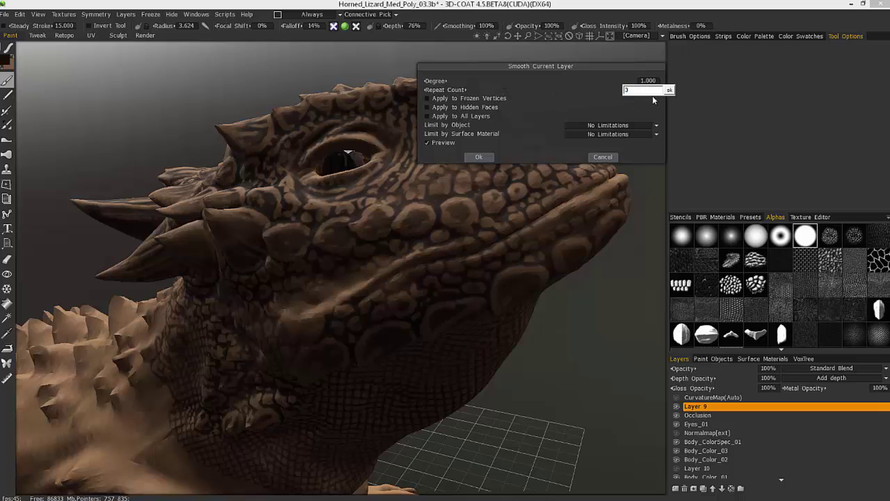
key("Return")
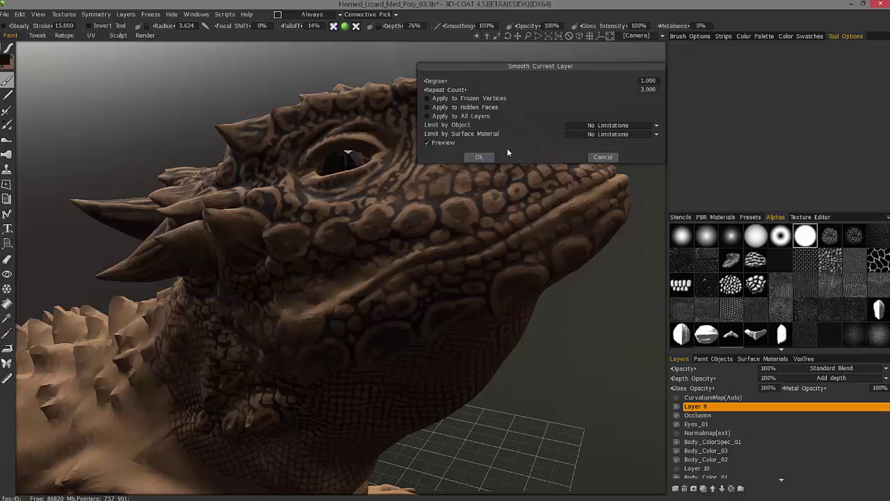
left_click(429, 143)
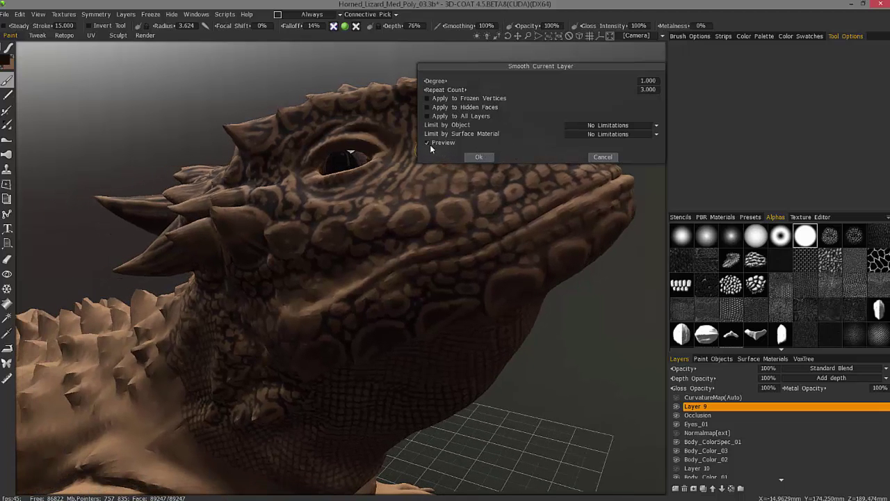
left_click(427, 142)
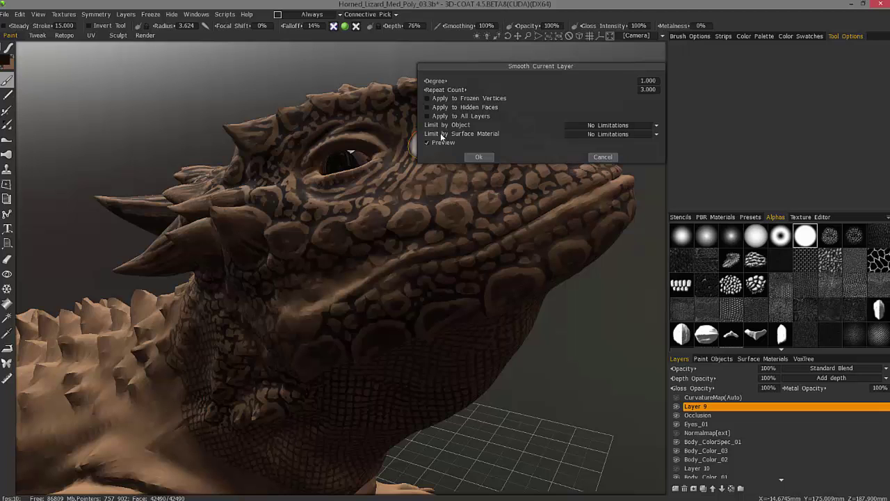
Step: Examine the smoothing preview on the lizard's head, neck and body from several angles and distances
left_click_drag(442, 136, 554, 81, "alt")
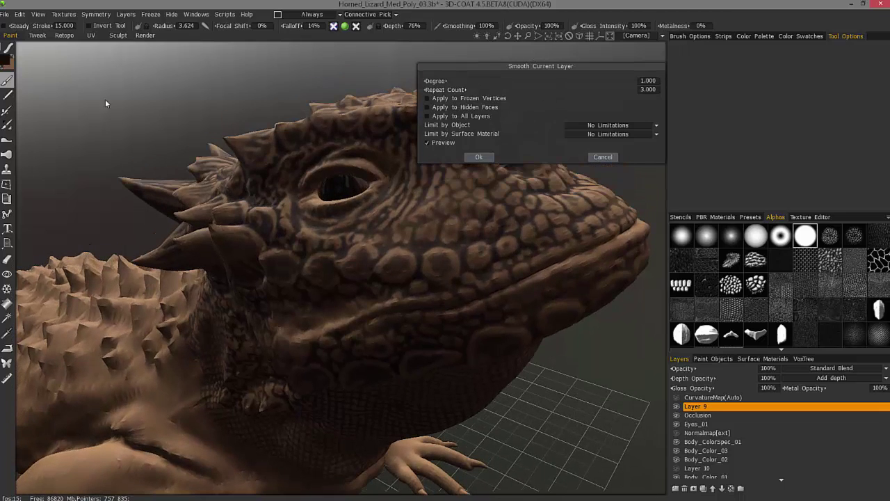
left_click_drag(116, 110, 553, 61, "alt")
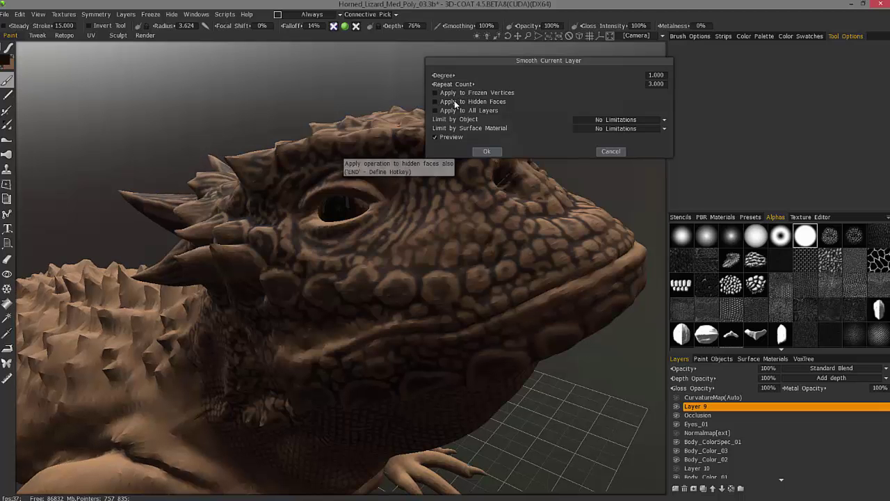
right_click_drag(391, 124, 242, 277, "alt")
left_click_drag(241, 277, 357, 222, "alt")
left_click_drag(270, 292, 327, 336, "alt")
right_click_drag(327, 335, 256, 282, "alt")
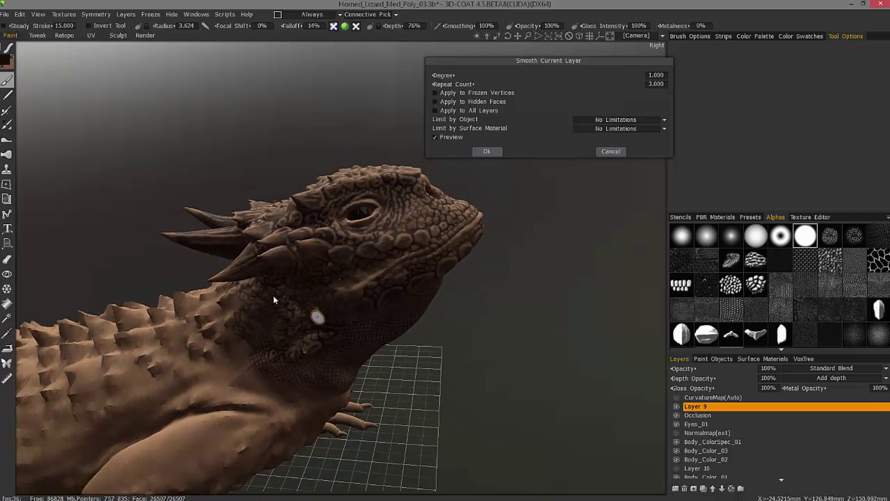
left_click_drag(257, 282, 289, 290, "alt")
middle_click_drag(288, 290, 337, 312, "alt")
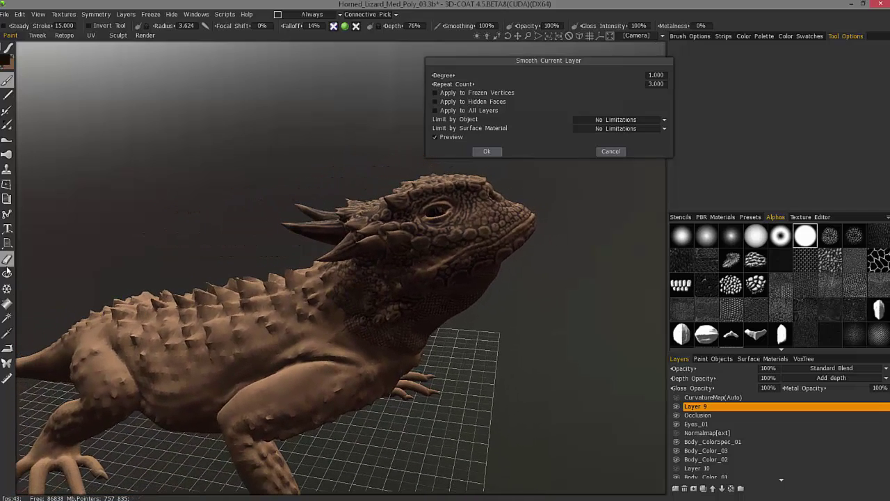
left_click_drag(297, 247, 365, 285, "alt")
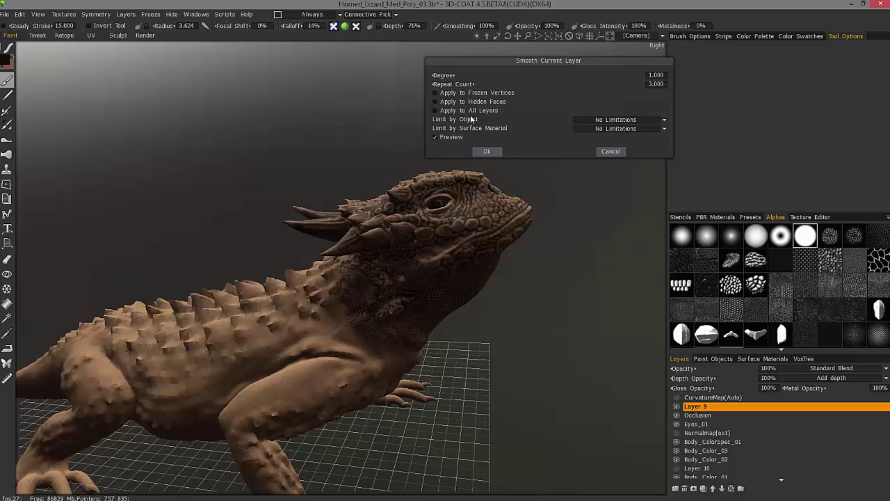
Step: Check the object and surface material limits against the scene's paint objects and surface materials, and cancel the smoothing
left_click(616, 121)
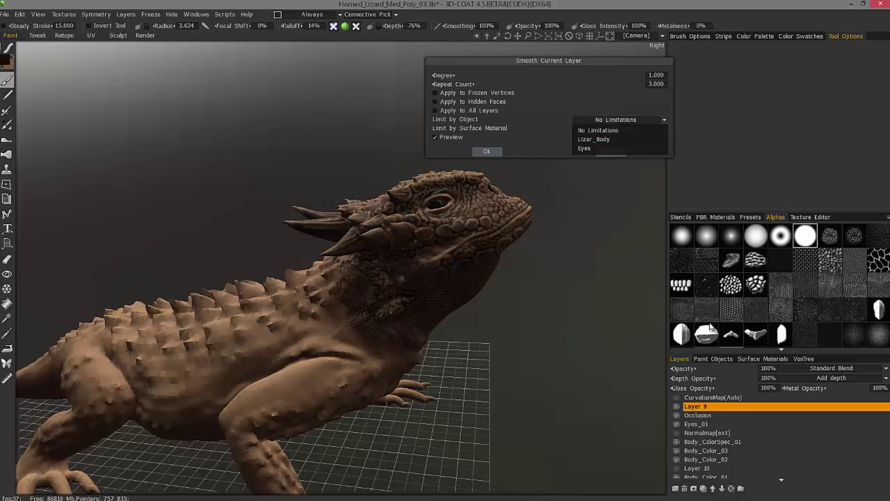
left_click(605, 128)
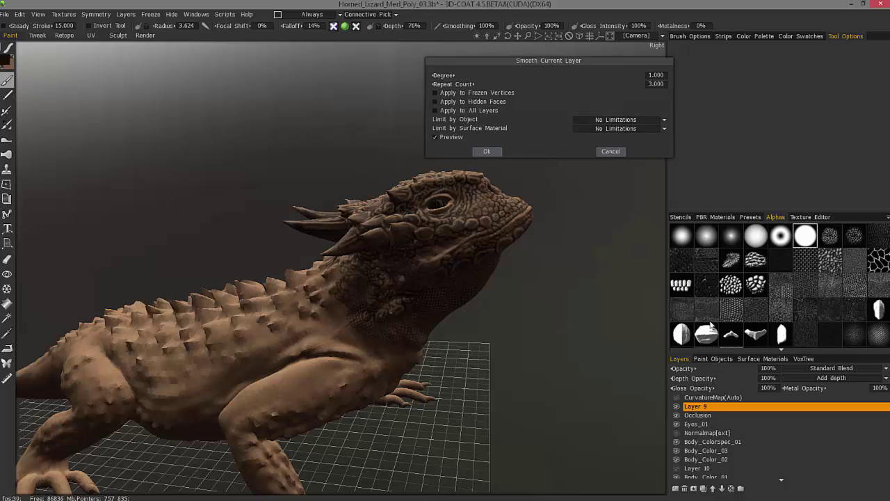
left_click(719, 359)
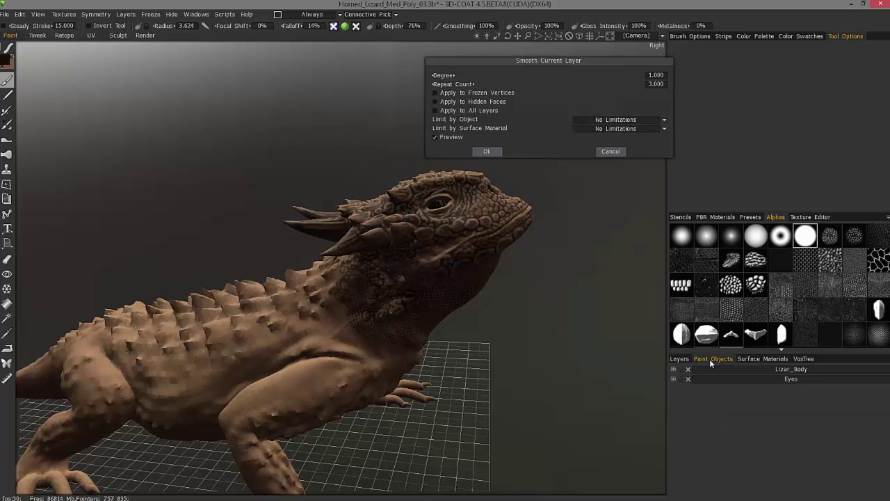
left_click(624, 128)
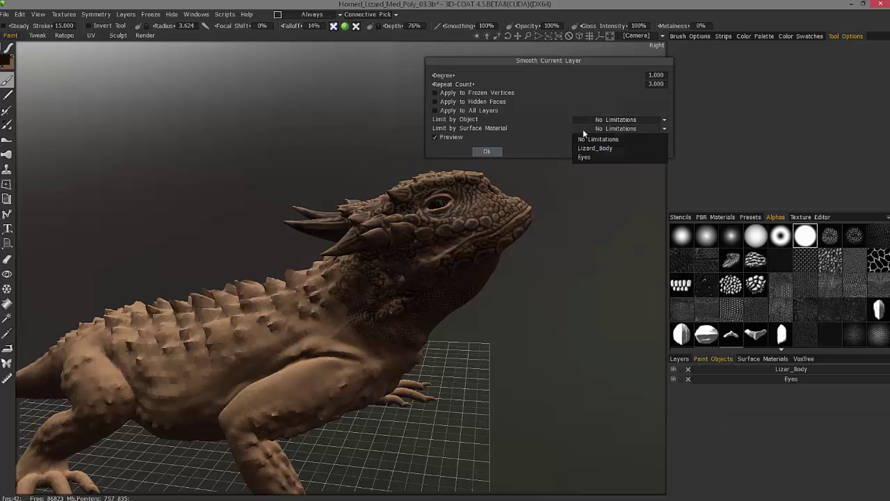
left_click(767, 358)
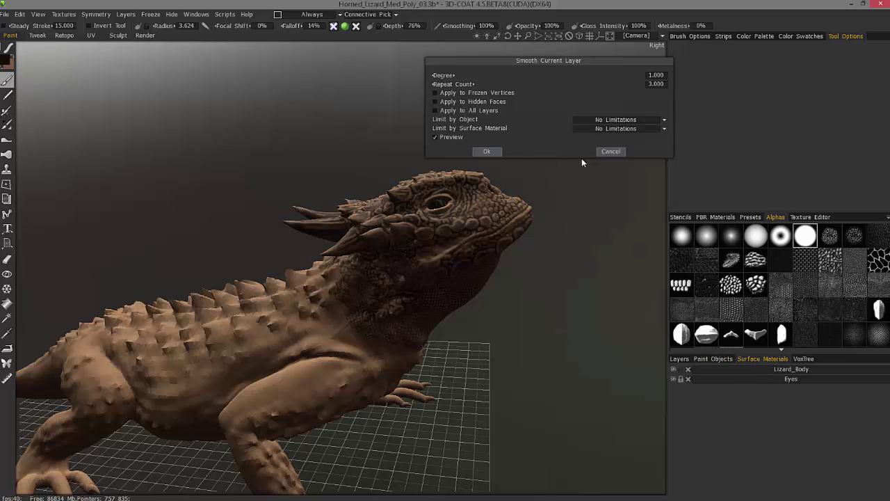
left_click(444, 137)
left_click(608, 152)
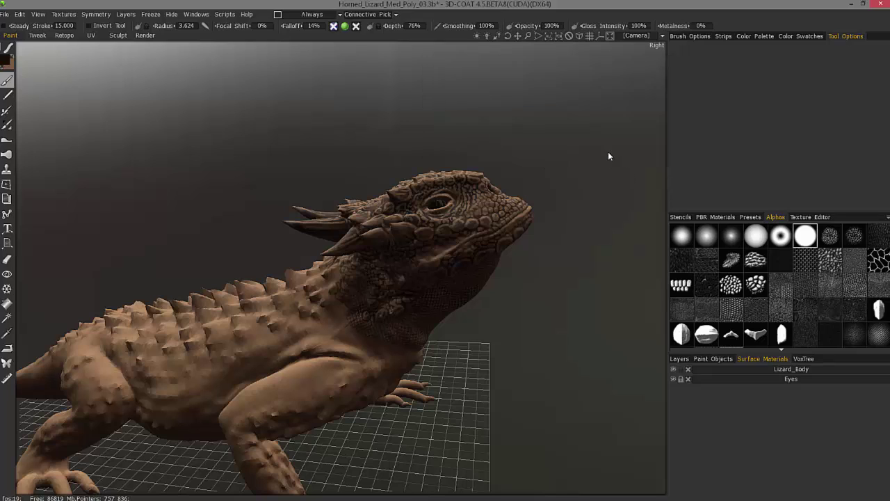
Step: Start sharpening Layer 9 with the preview enabled and set the degree to 1, with the head in close view
left_click_drag(312, 114, 257, 139)
scroll(408, 201, "up", 4)
middle_click_drag(416, 203, 357, 177)
scroll(357, 177, "up", 2)
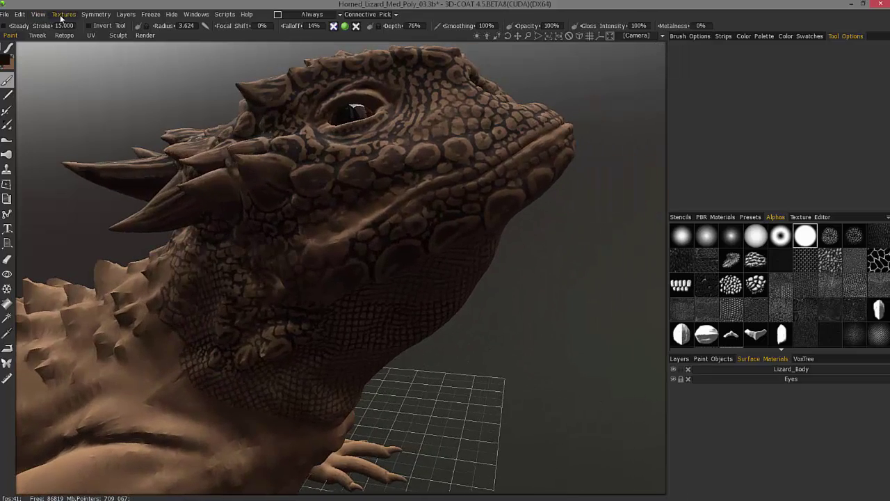
left_click(61, 17)
mouse_move(90, 98)
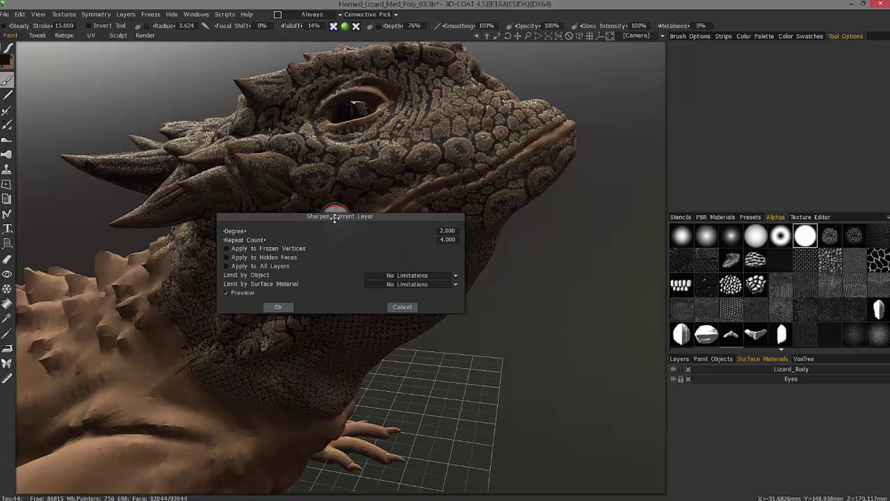
left_click_drag(335, 217, 615, 78)
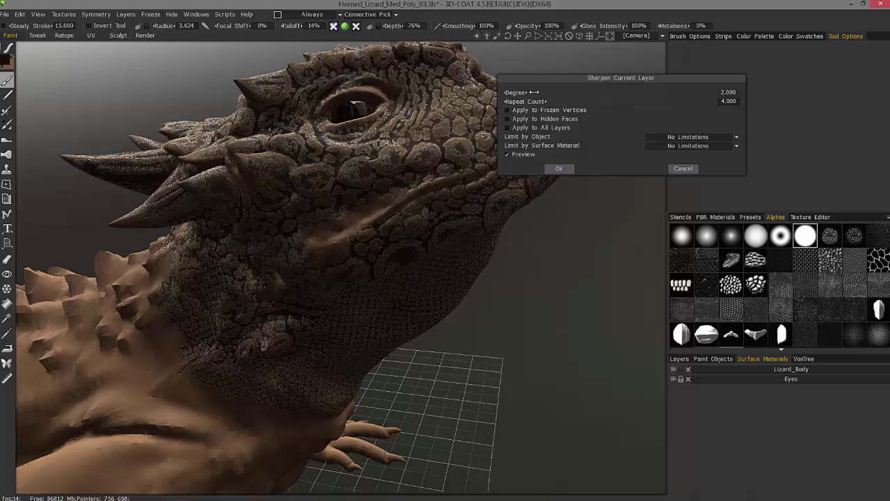
left_click(725, 91)
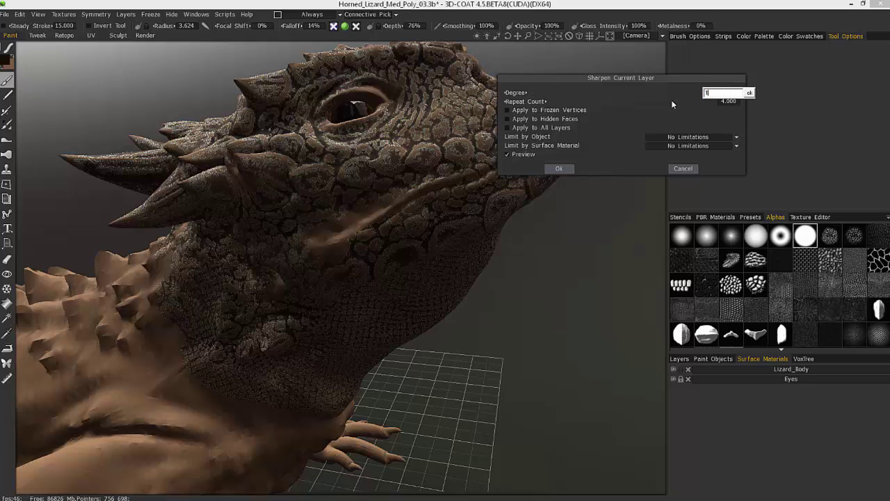
left_click(748, 94)
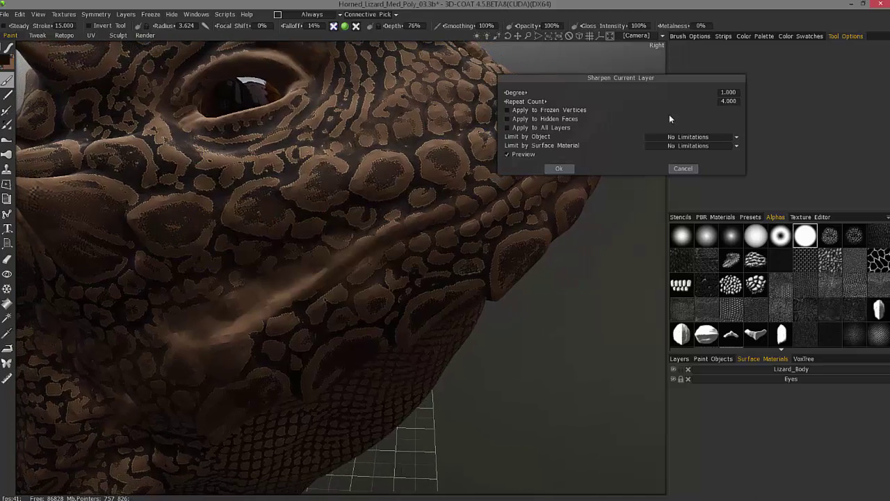
Step: Set the sharpening repeat count to 2 and compare the scales with the preview off and on
left_click(732, 101)
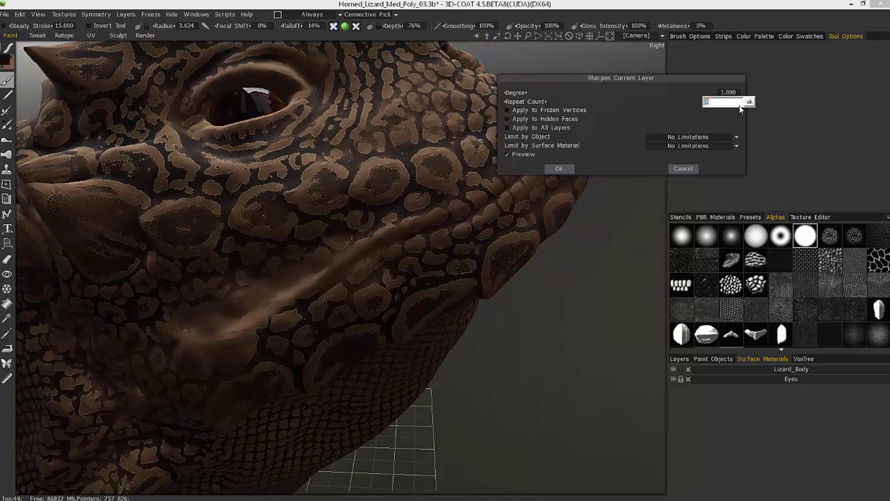
type("4")
key("Return")
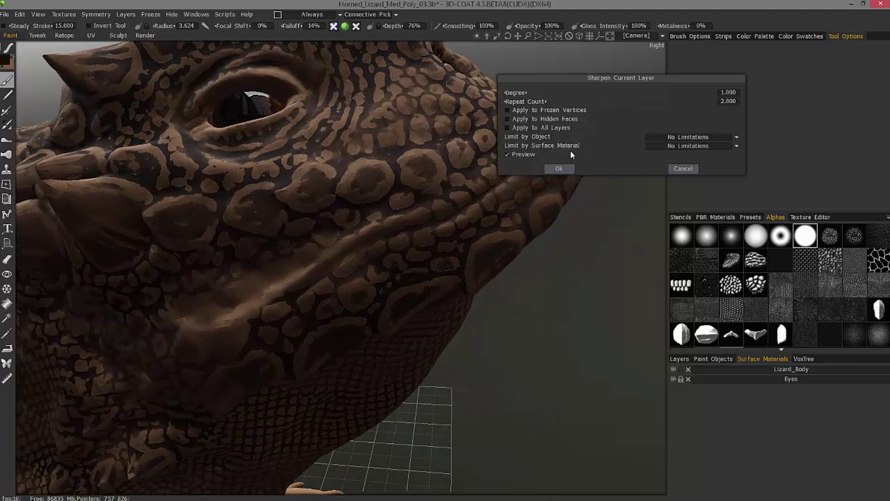
left_click(510, 153)
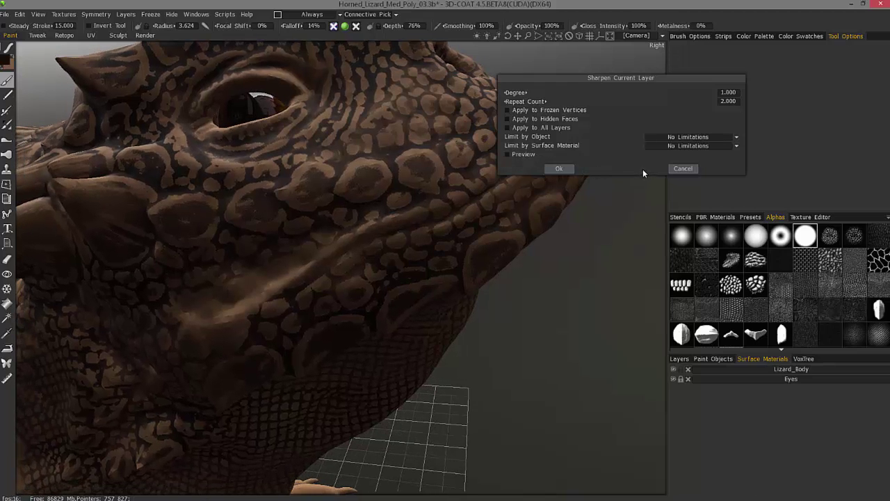
key("space")
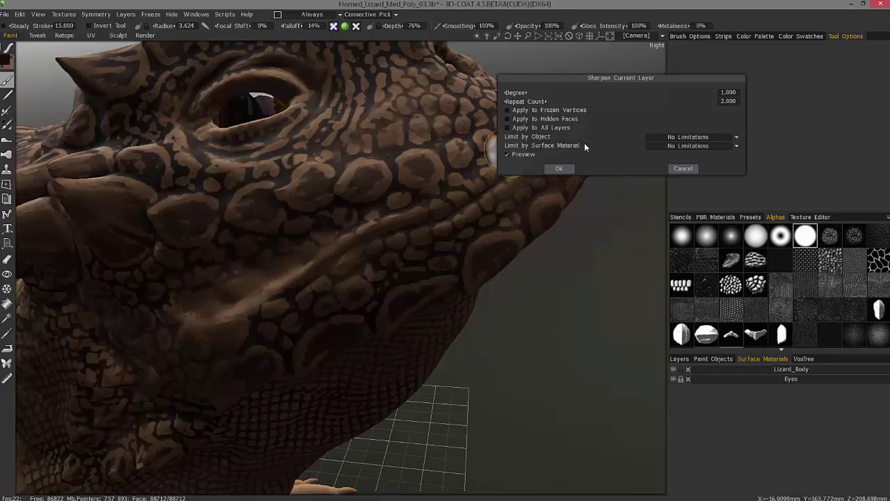
Step: Apply the sharpening to Layer 9 with the repeat count at 2 and examine the scales on the lizard's head
left_click(727, 102)
left_click(632, 111)
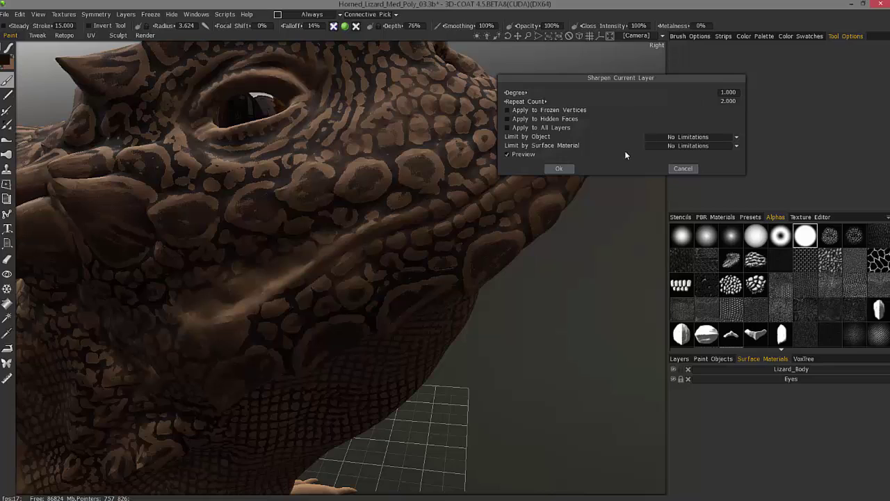
left_click(559, 169)
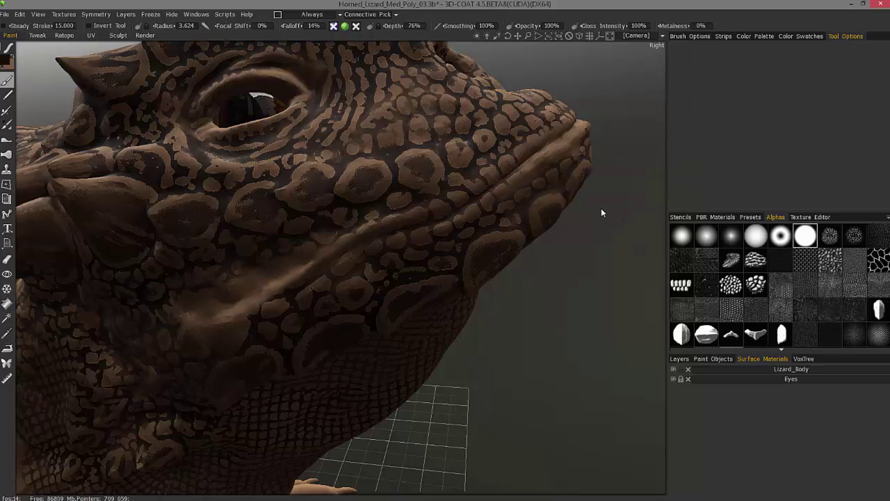
left_click_drag(598, 206, 599, 207)
right_click_drag(598, 207, 598, 197)
left_click_drag(598, 197, 614, 195)
right_click_drag(614, 195, 612, 188)
mouse_move(338, 171)
left_mouse_down("alt")
mouse_move(357, 223)
mouse_move(344, 206)
mouse_move(385, 231)
mouse_move(317, 254)
mouse_move(299, 227)
left_mouse_up("alt")
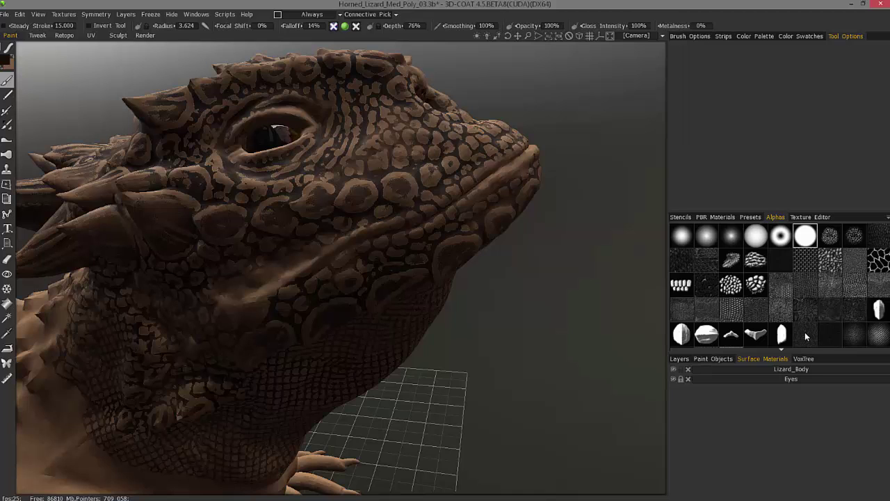
left_click_drag(377, 199, 478, 258, "alt")
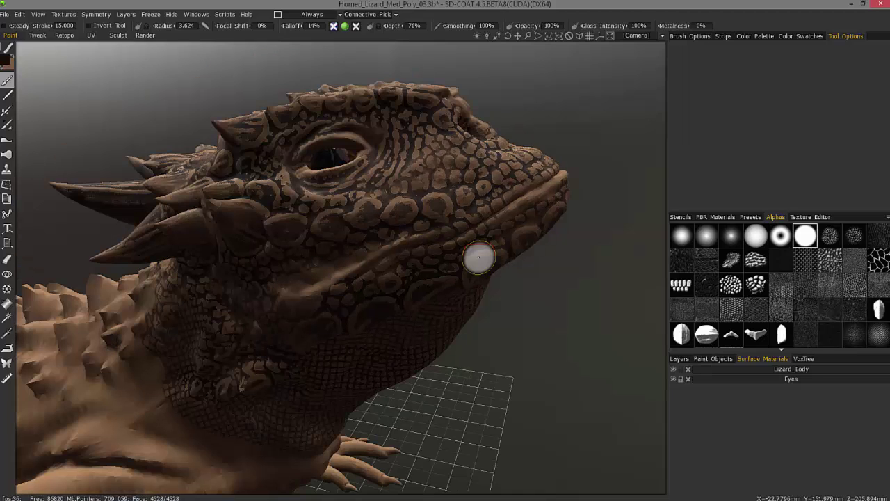
Step: Export the paint layers of the Lizard_Body UV set to Photoshop
left_click(680, 359)
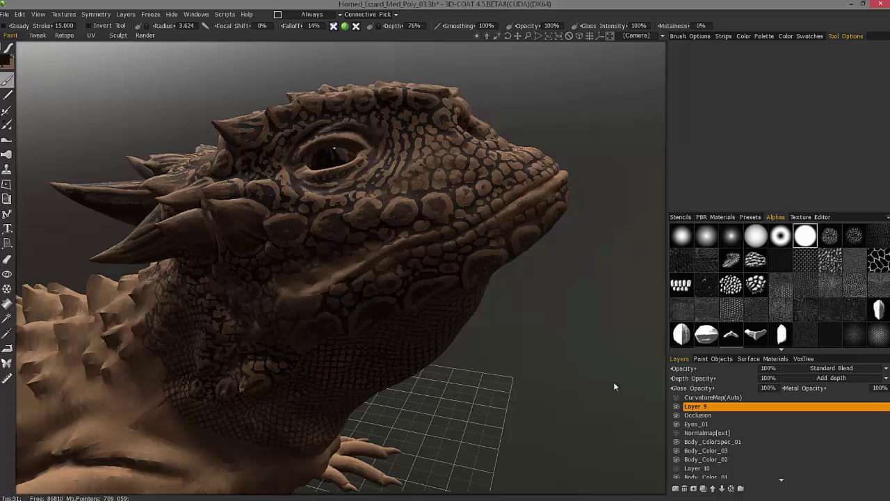
left_click(695, 415, "ctrl")
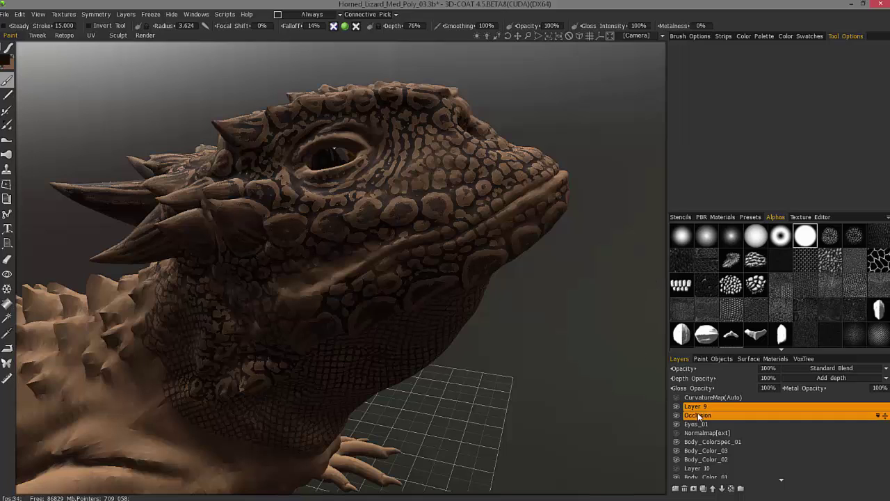
key("ctrl+p")
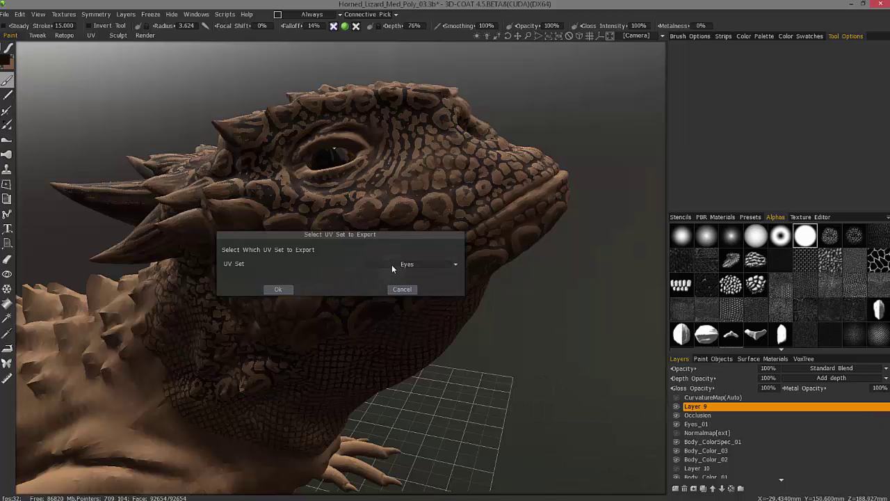
left_click(386, 263)
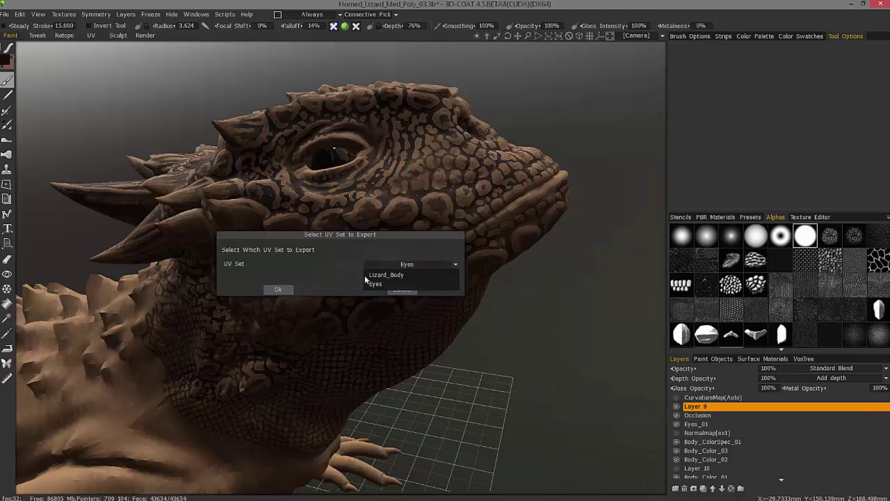
left_click(410, 273)
left_click(277, 288)
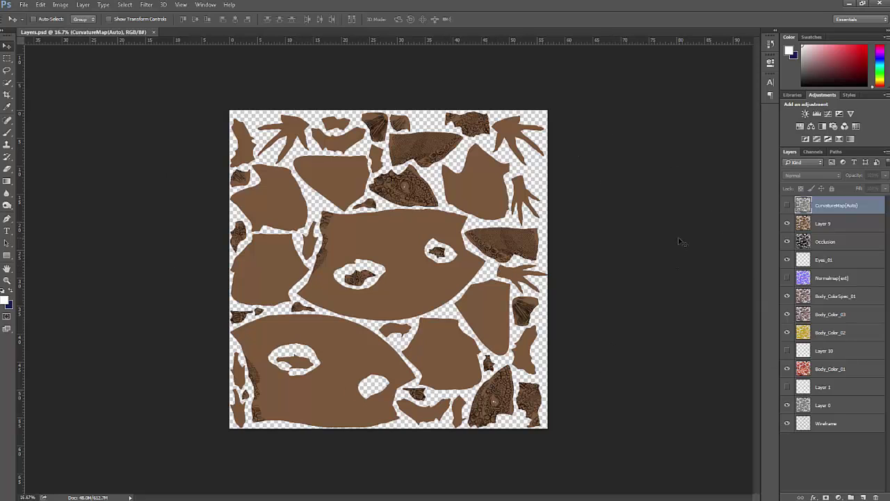
Step: Check the exported UV layout in Photoshop, select Layer 9 and look through the available blur and sharpen filters
scroll(679, 238, "down", 1, "alt")
scroll(679, 239, "up", 4, "alt")
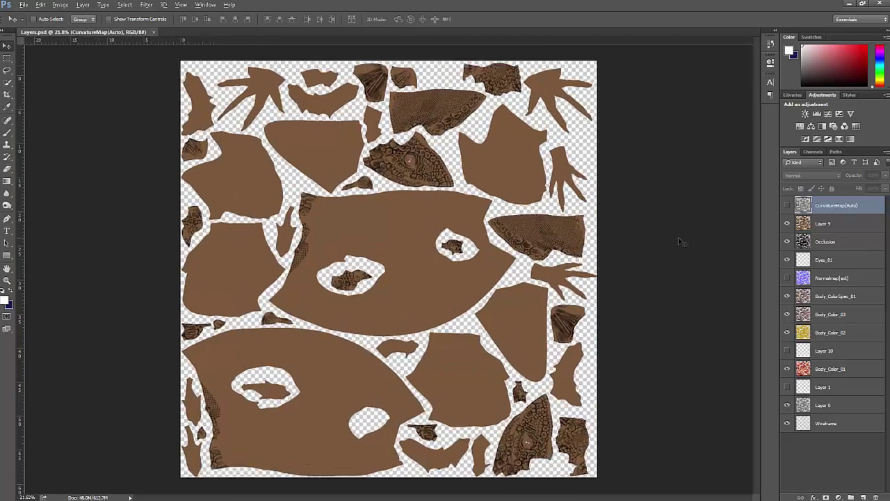
scroll(681, 242, "up", 5, "alt")
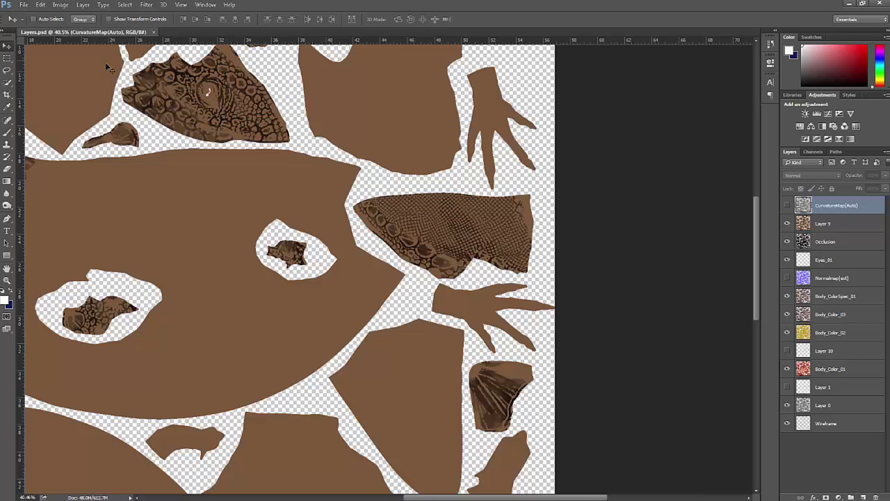
left_click(146, 5)
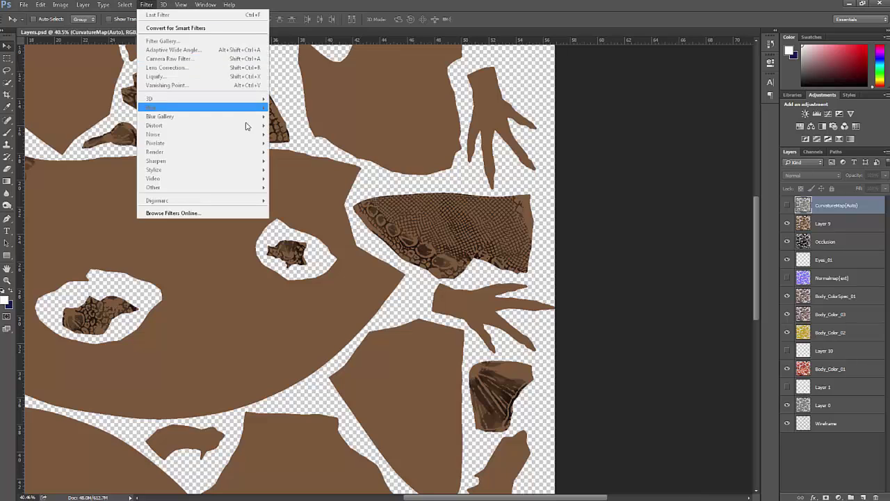
left_click(821, 224)
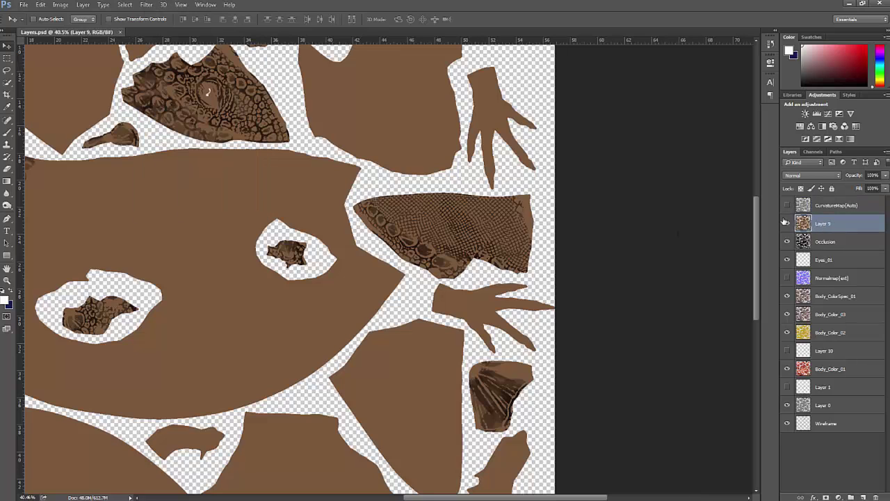
left_click(146, 5)
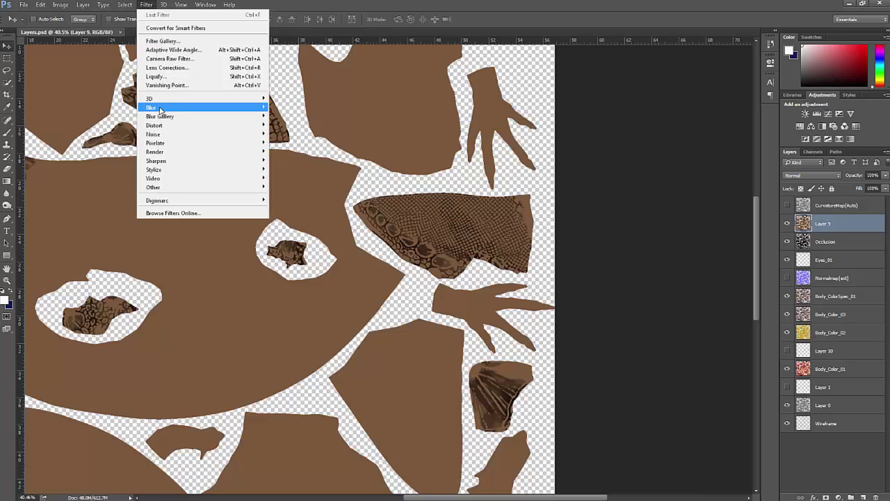
mouse_move(160, 110)
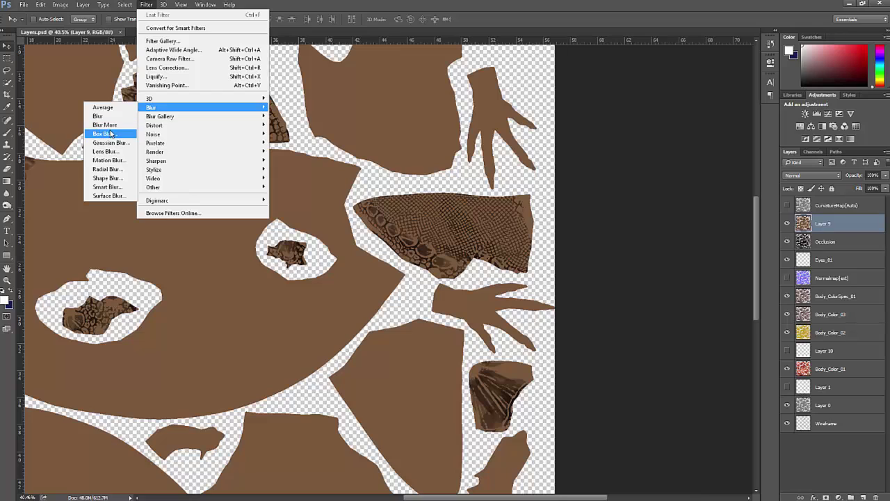
mouse_move(162, 164)
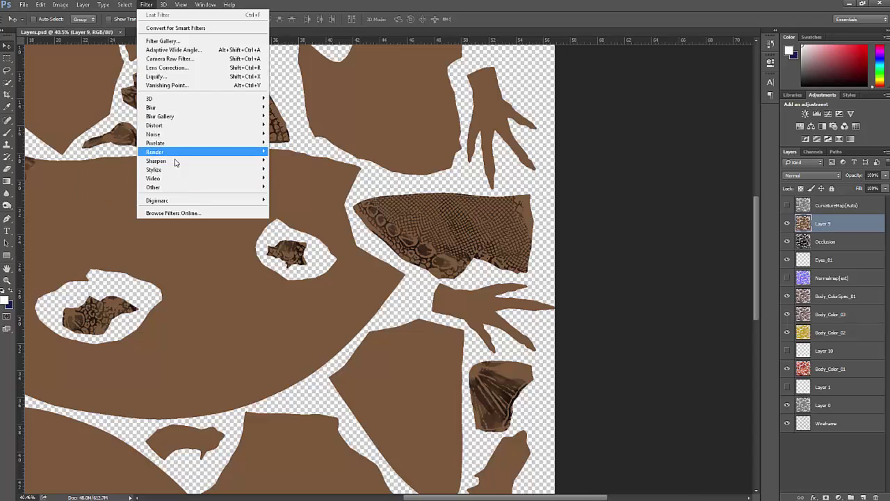
mouse_move(186, 154)
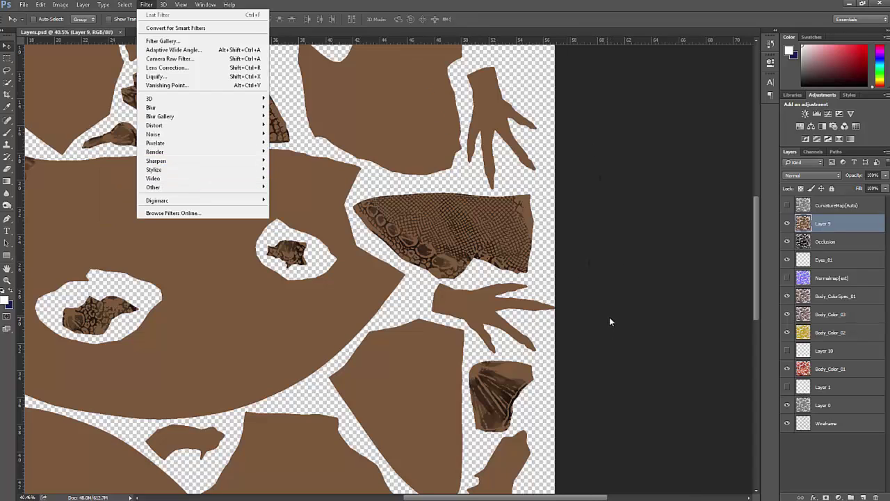
left_click(422, 8)
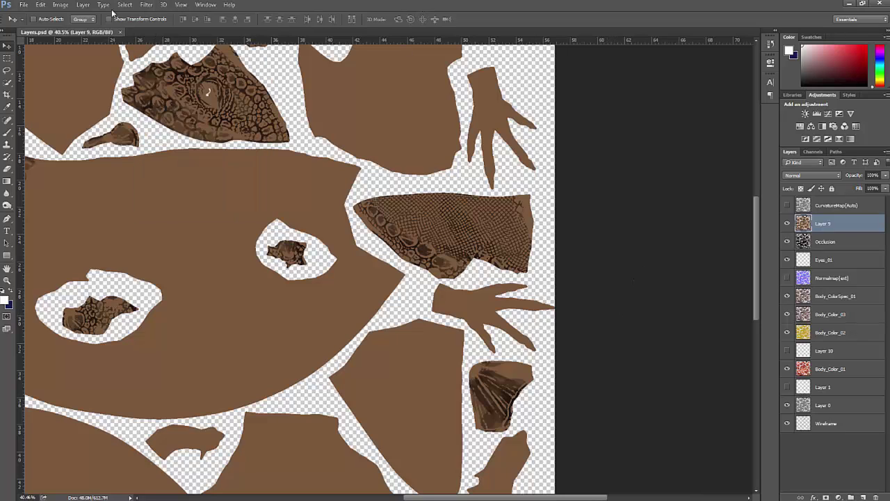
Step: Switch back to 3D-Coat, hide Layer 9 and show the Normalmap[ext] layer on the lizard
left_click(24, 5)
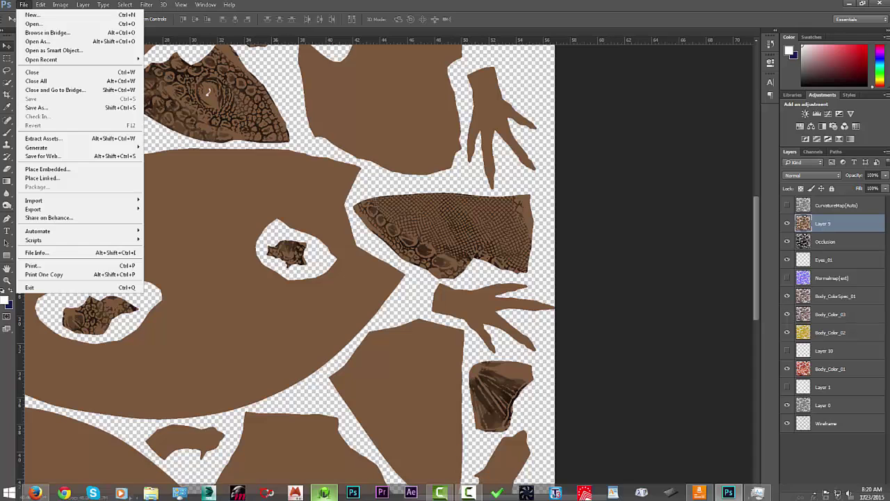
left_click(324, 492)
left_click(327, 493)
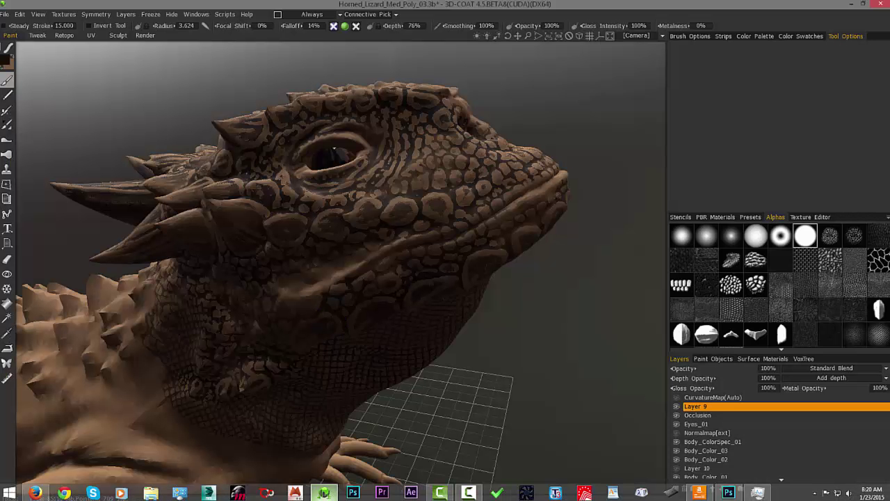
left_click_drag(471, 259, 403, 232, "alt")
mouse_move(333, 283)
middle_mouse_down()
mouse_move(351, 301)
mouse_move(338, 338)
middle_mouse_up()
left_click(676, 407)
left_click(676, 433)
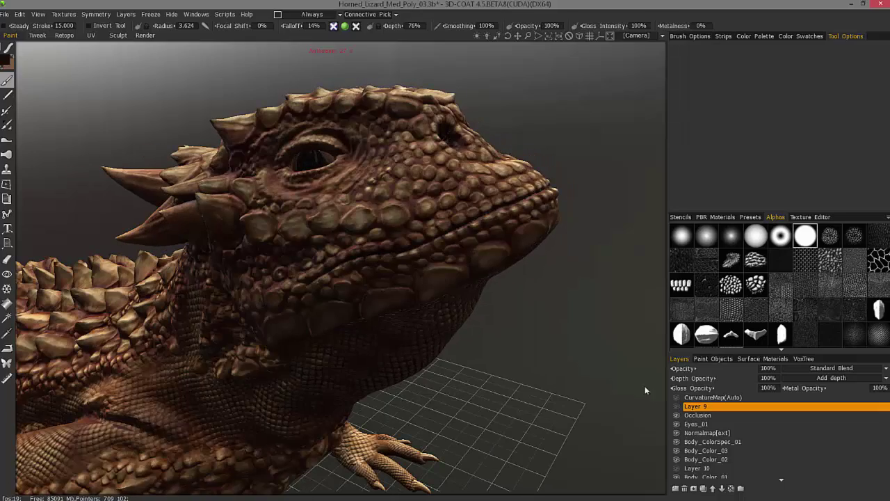
right_click_drag(525, 256, 458, 340)
middle_click_drag(457, 345, 433, 369)
left_click(687, 416)
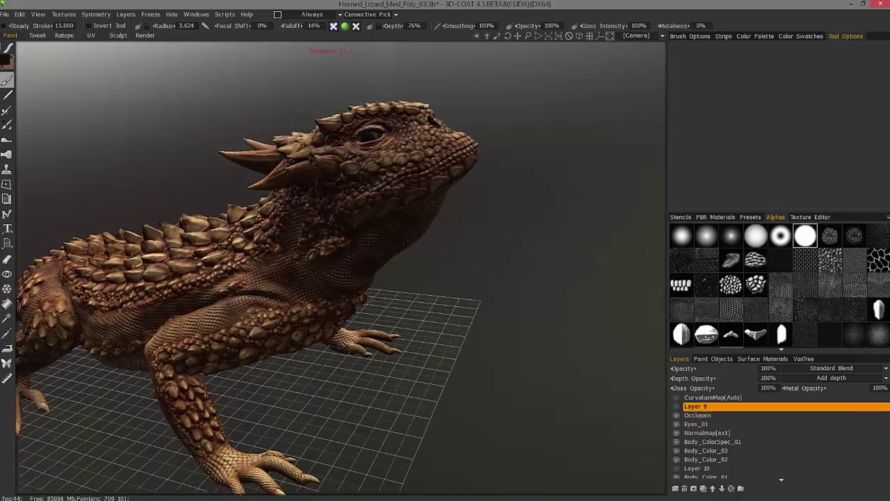